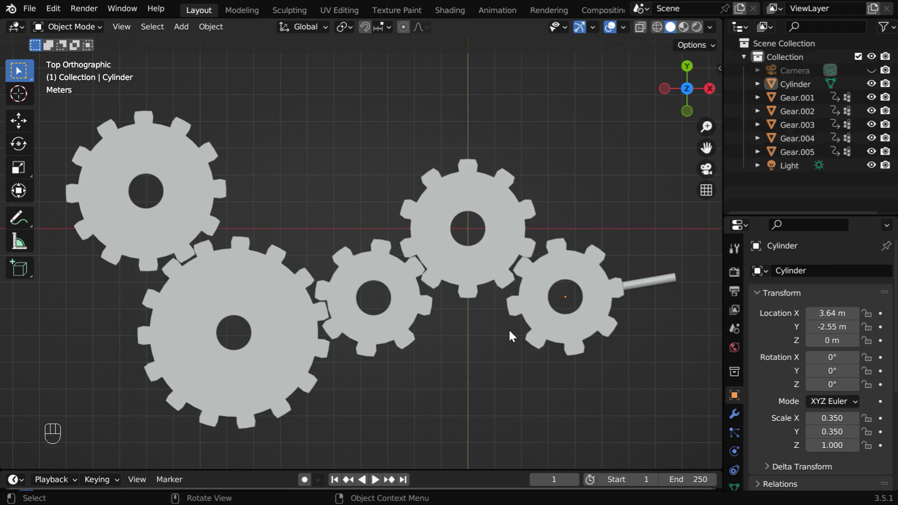
Test-rotate the crank rod with R, cancel the rotation, and deselect it
left_click(661, 280)
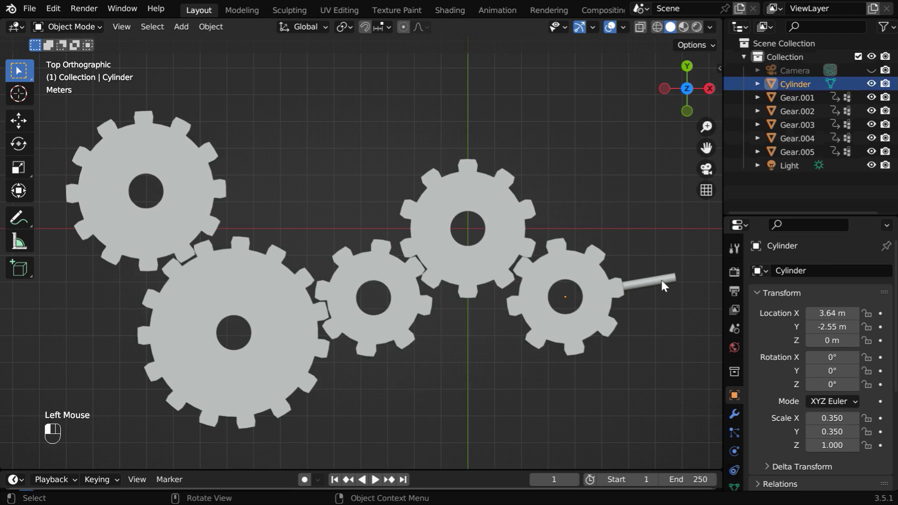
key("r")
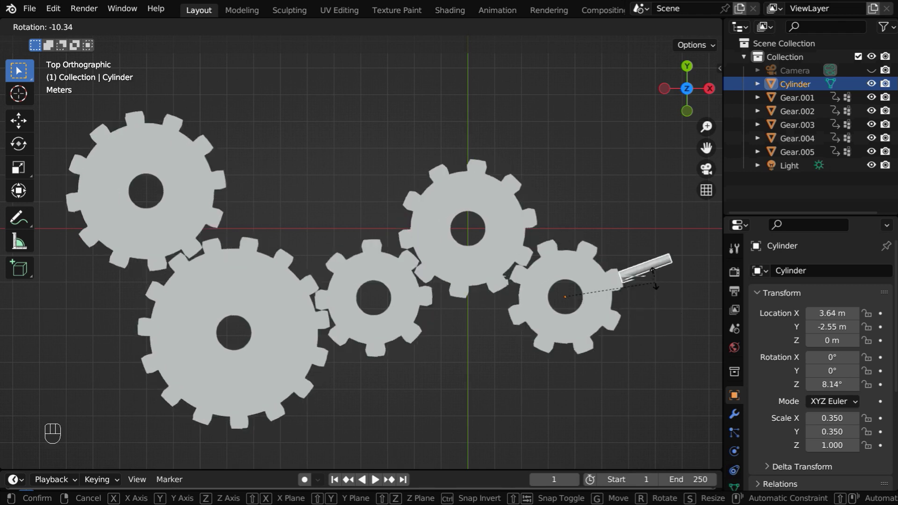
right_click(659, 342)
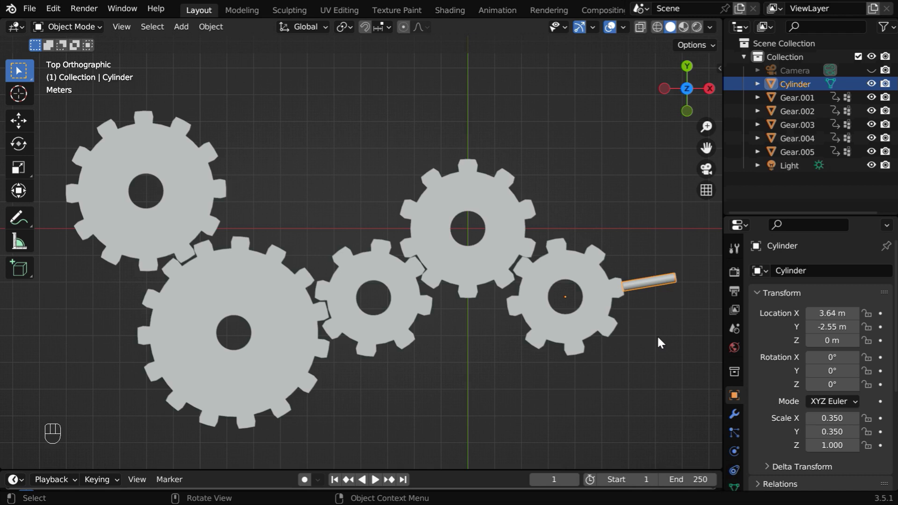
left_click(657, 338)
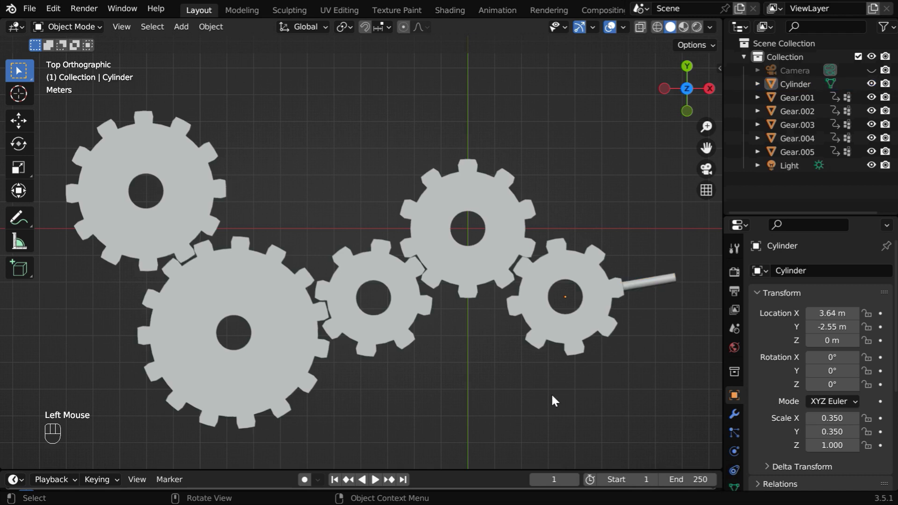
Turn on Auto Keying in Add & Replace mode and check the Keying options
left_click(316, 479)
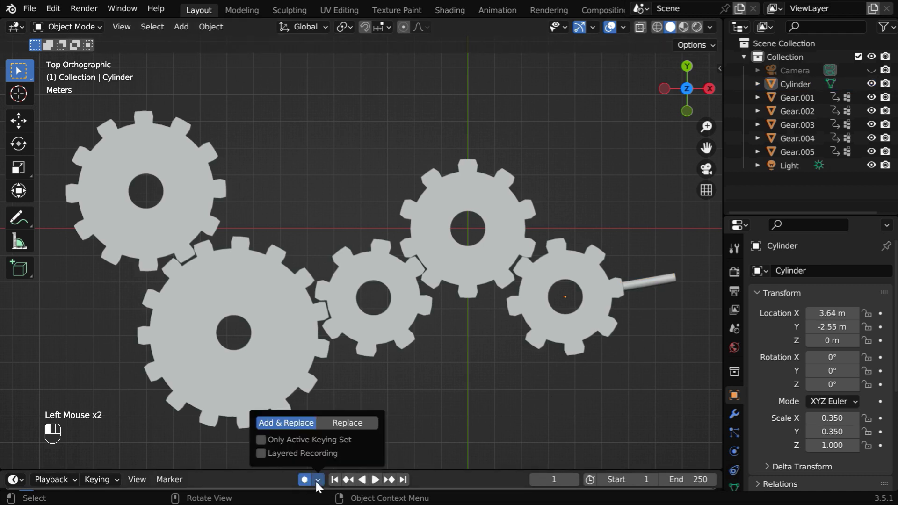
left_click(347, 423)
left_click(108, 483)
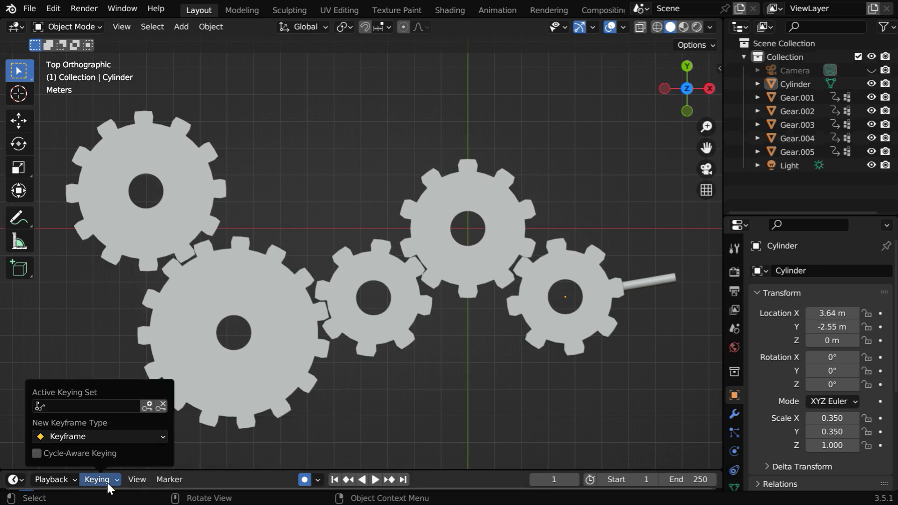
left_click(107, 482)
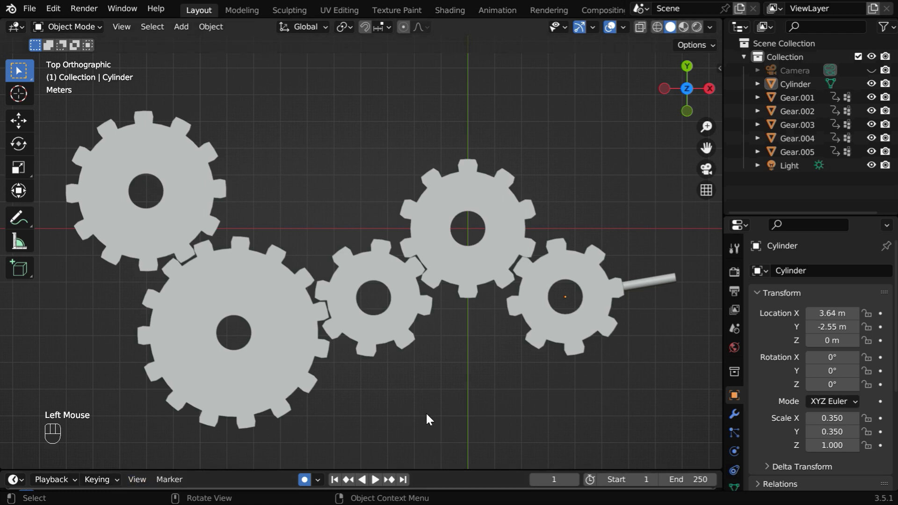
Record the crank rod rotating live during playback, then enlarge the Timeline to show the keyframes
left_click(376, 479)
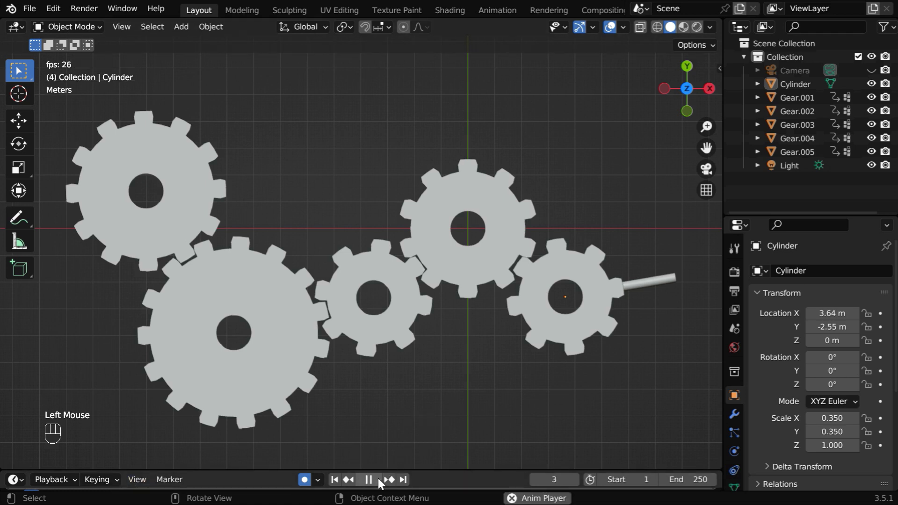
key("r")
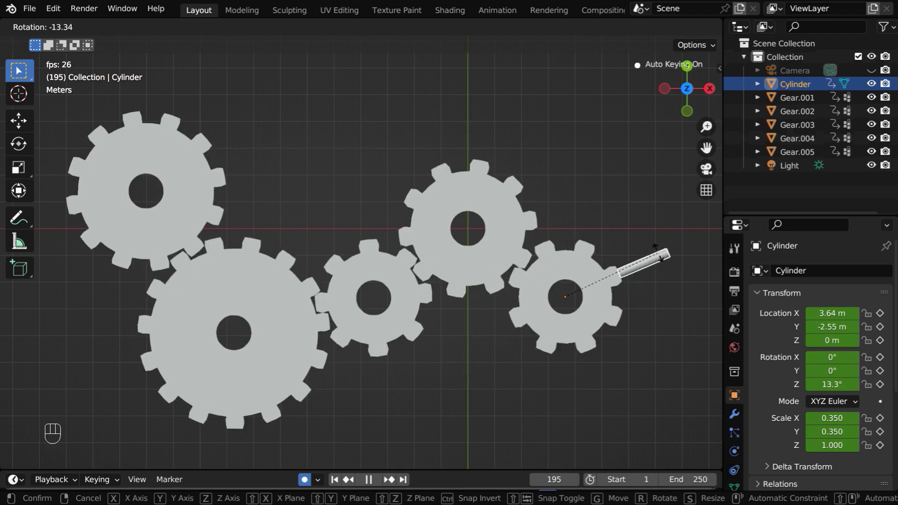
left_click(659, 286)
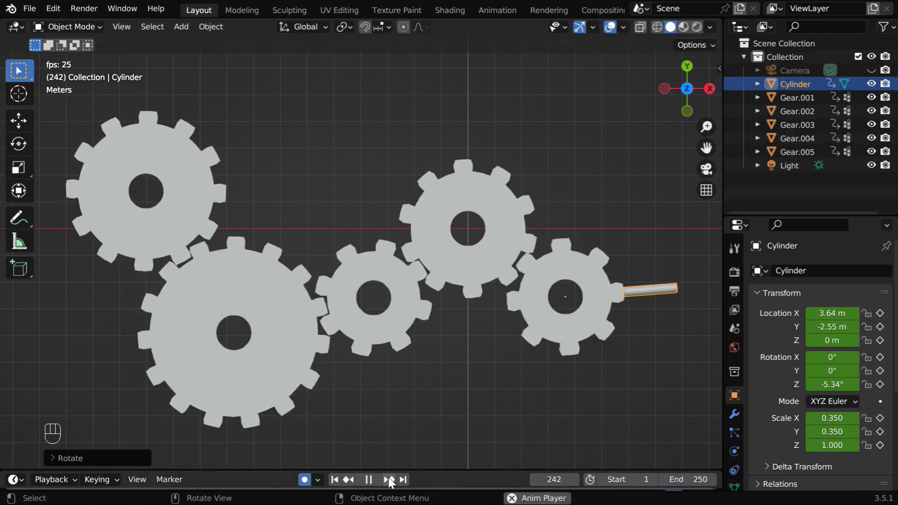
left_click(372, 480)
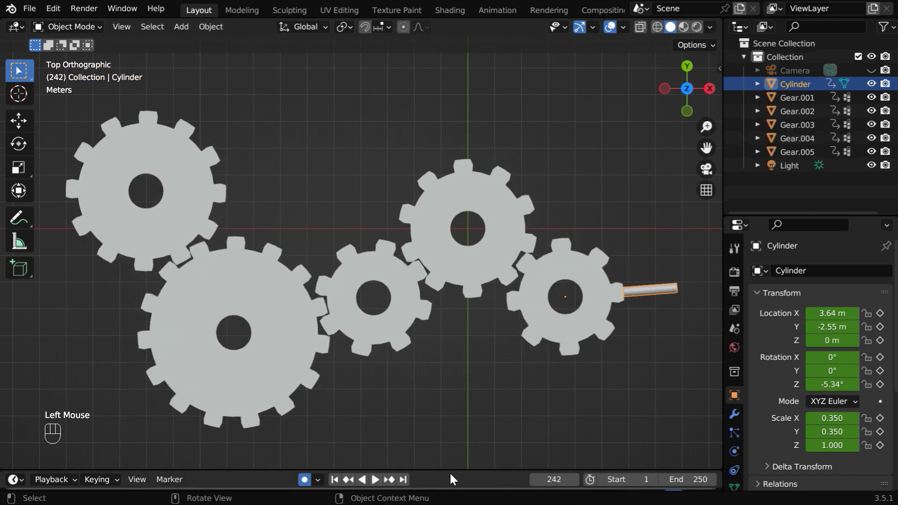
left_click_drag(450, 470, 449, 372)
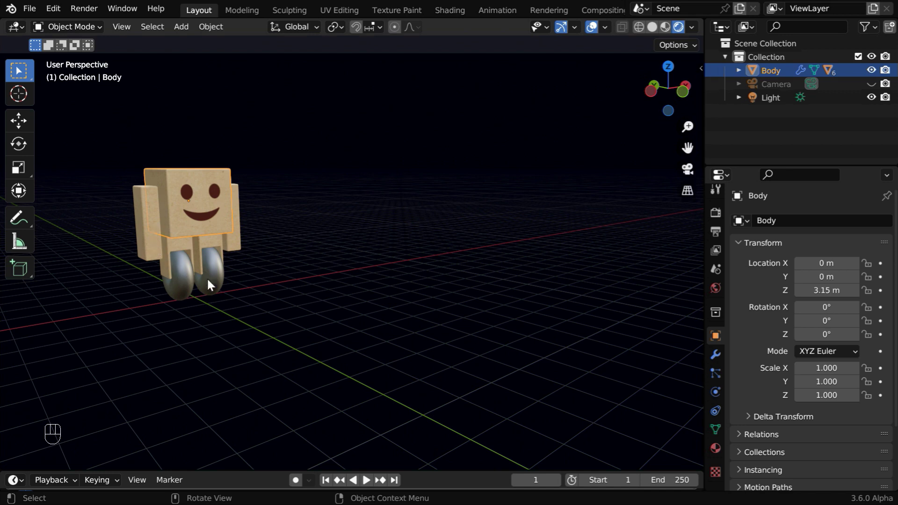
key("g")
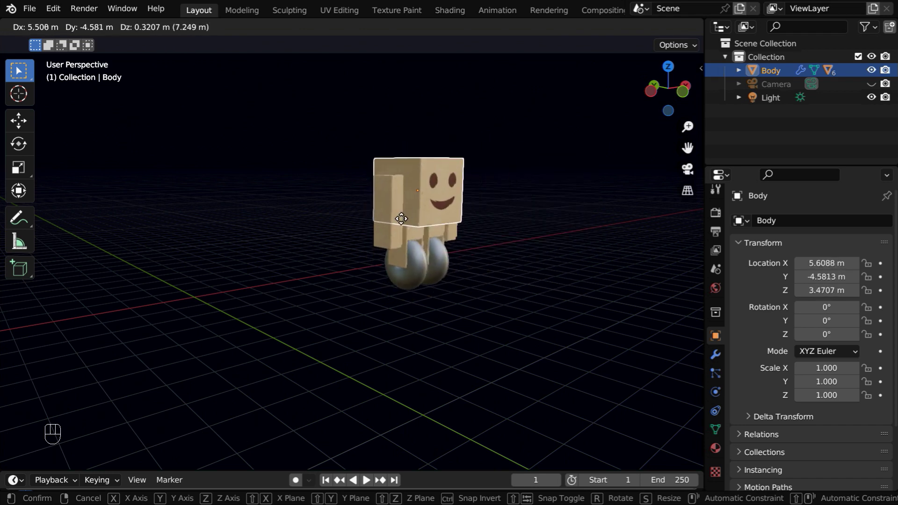
right_click(257, 229)
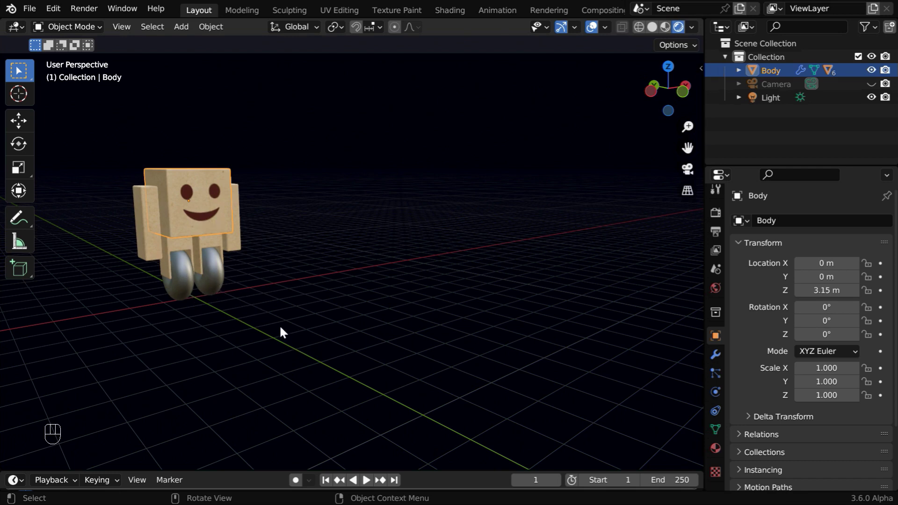
key("g")
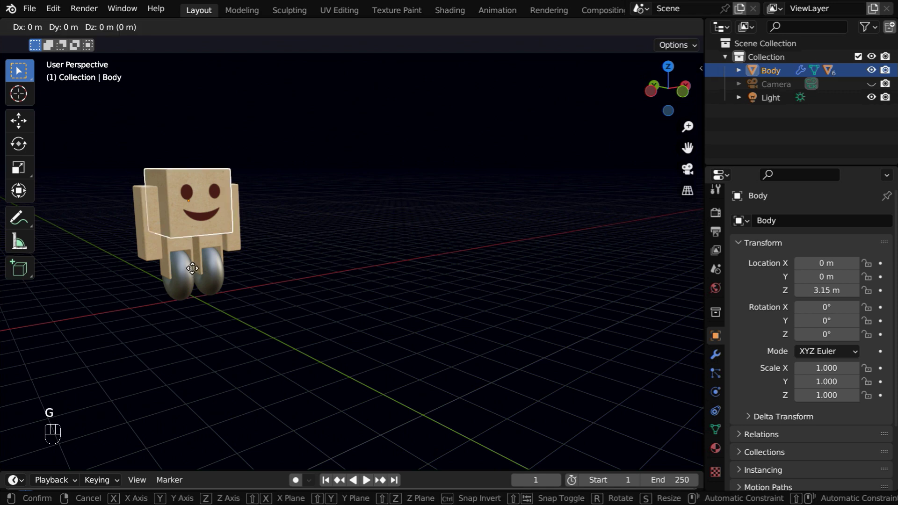
key("shift+x")
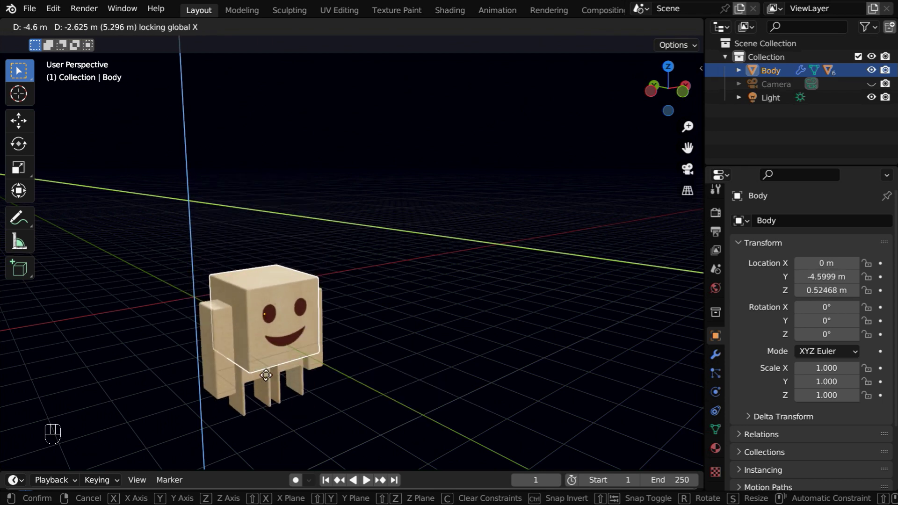
right_click(229, 300)
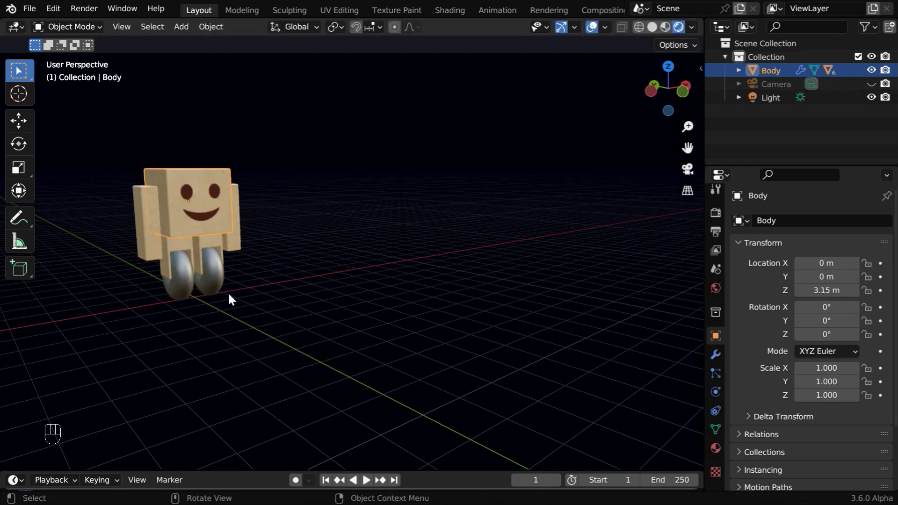
Add a Limit Location constraint to Body with Minimum Z enabled at 2.5 m
left_click(715, 412)
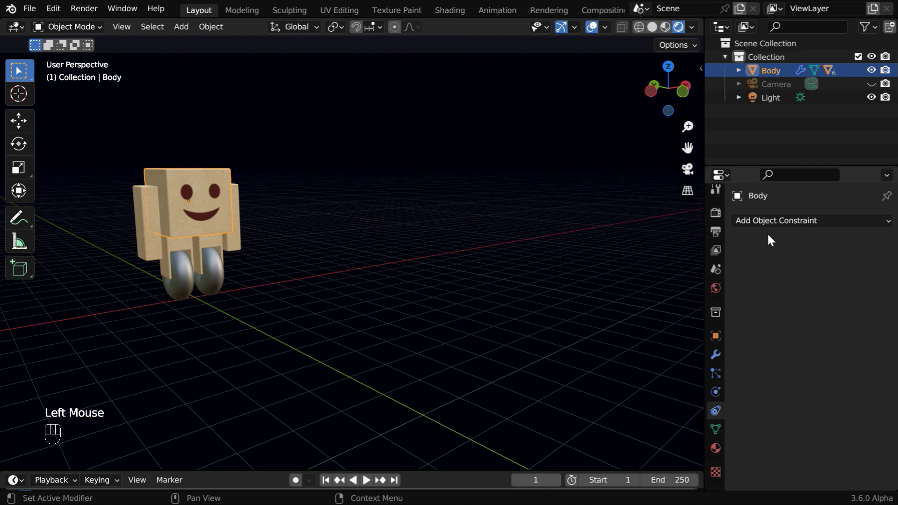
left_click(772, 221)
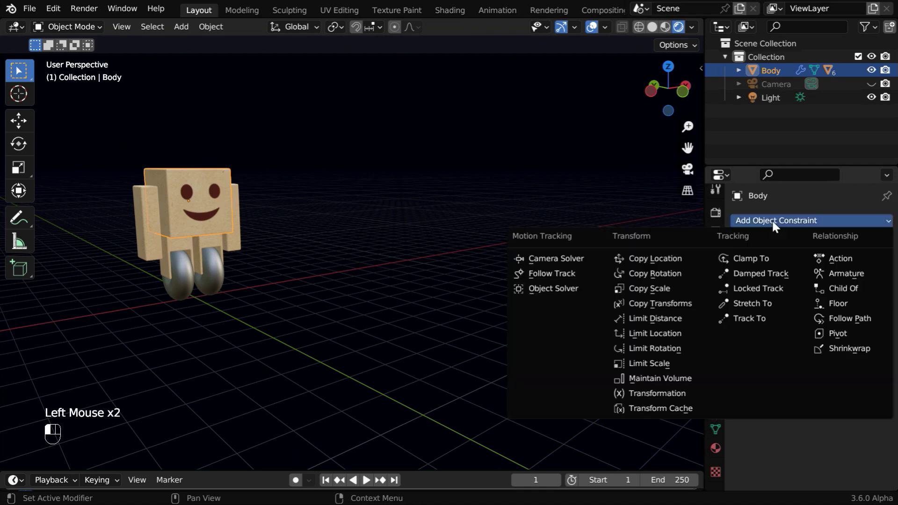
left_click(656, 335)
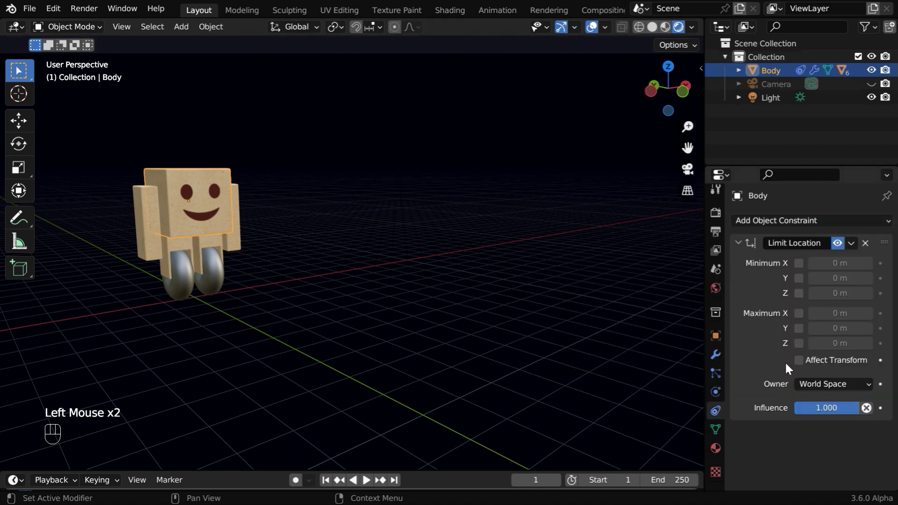
left_click(798, 294)
left_click(848, 293)
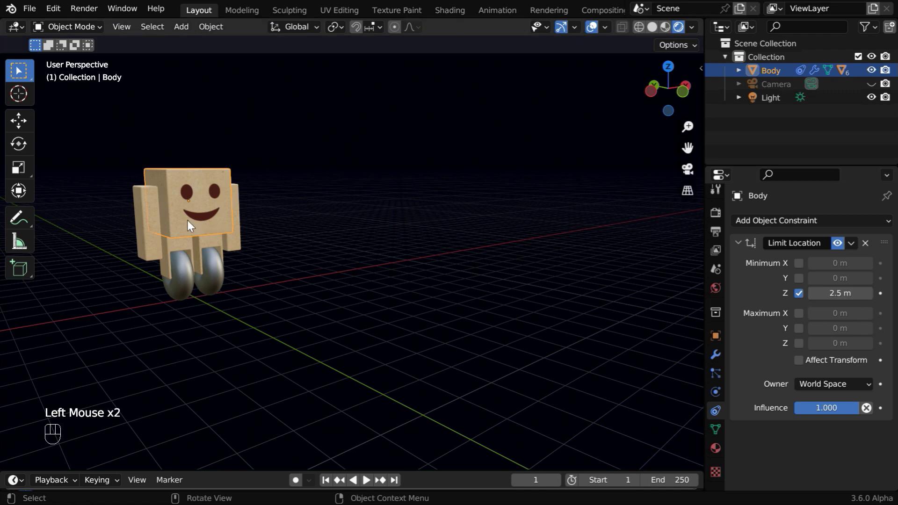
Test-move Body with X locked to confirm it can't drop below the limit
key("g")
key("shift+x")
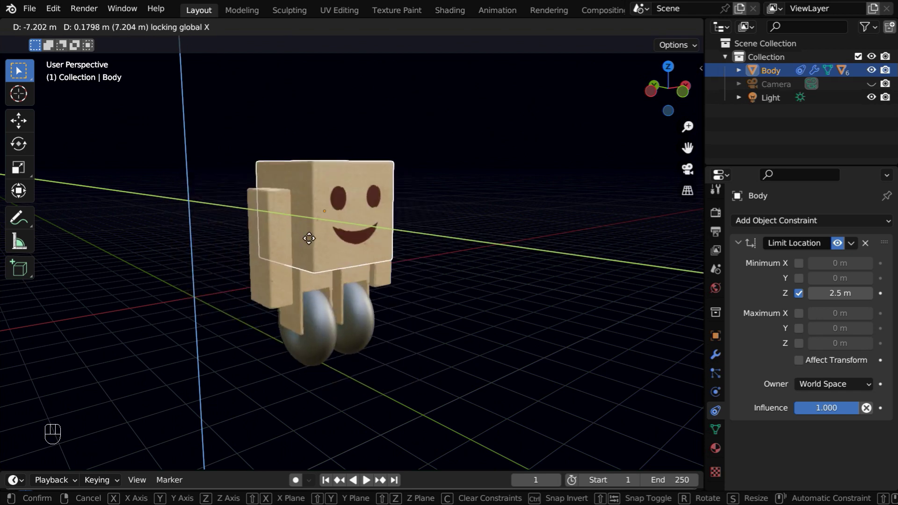
left_click(208, 215)
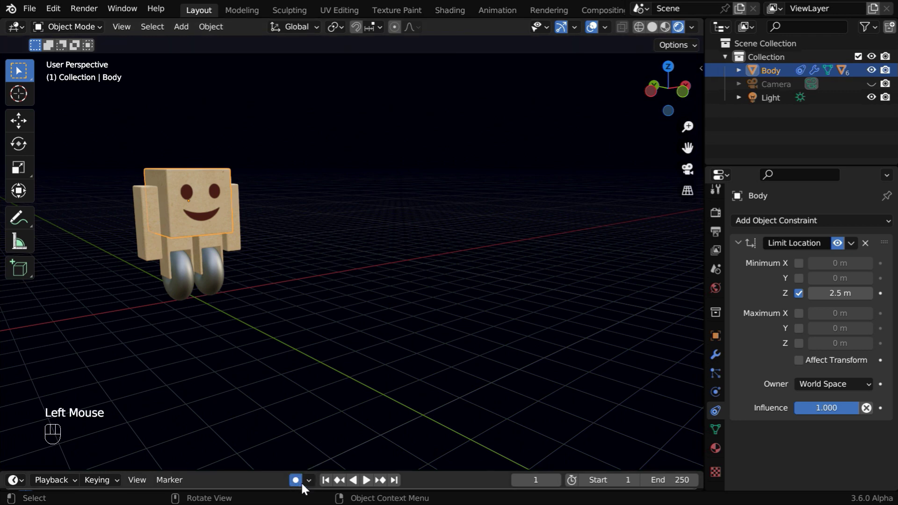
During playback, move Body in Y and Z with X locked to record it, then stop
left_click(366, 480)
key("g")
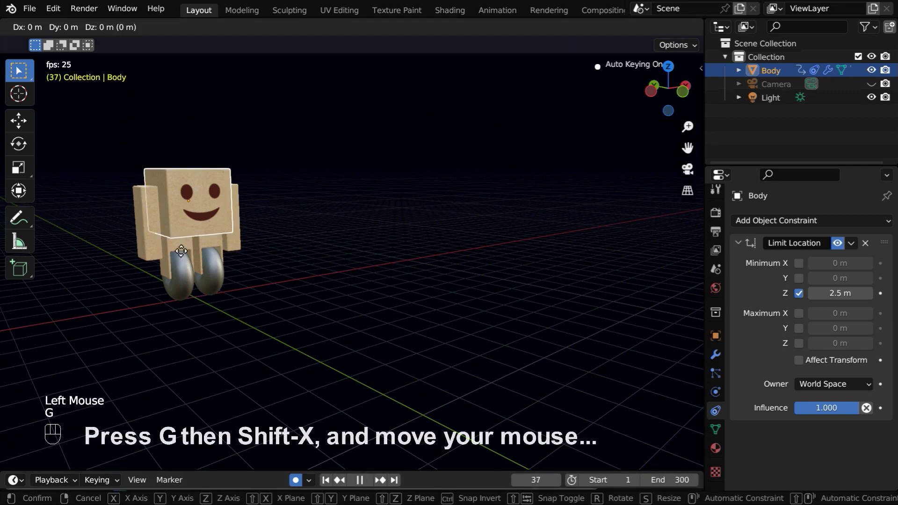
key("shift+x")
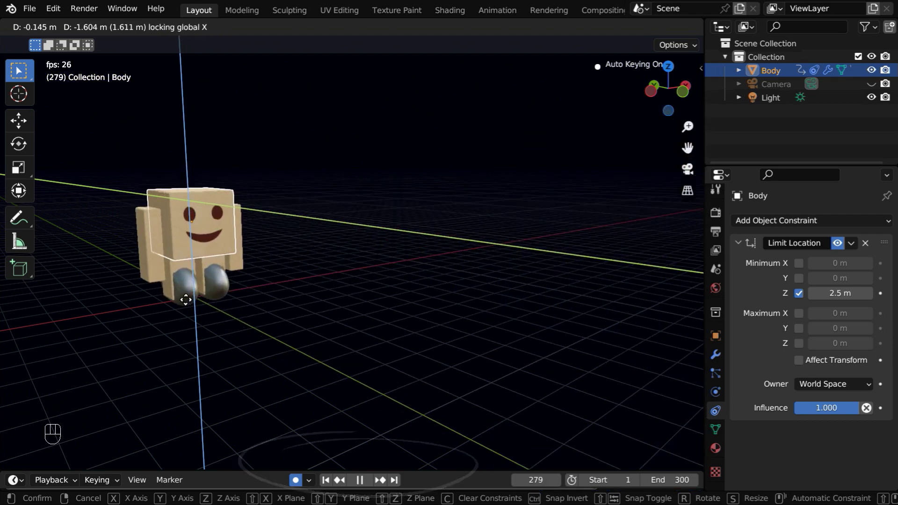
left_click(187, 274)
key("space")
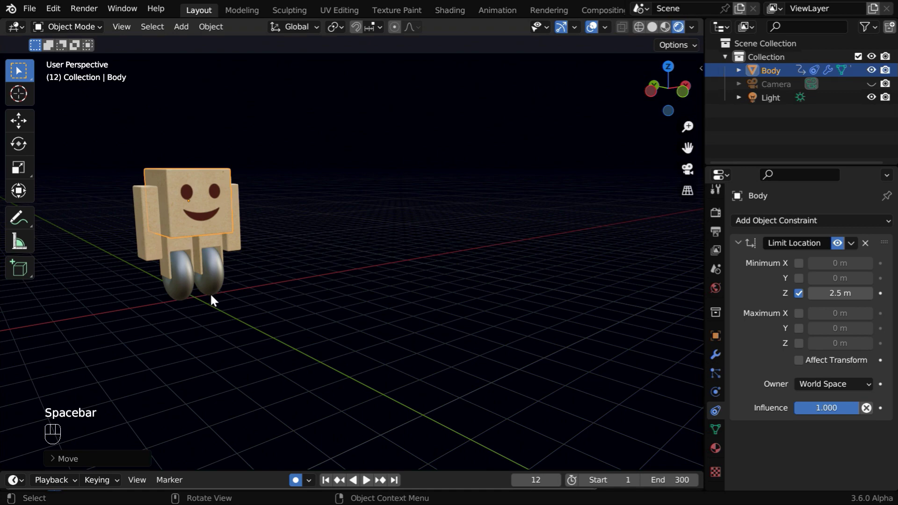
Expand the Timeline to review Body's recorded keyframes, then shrink it and deselect Body
left_click_drag(270, 464, 271, 351)
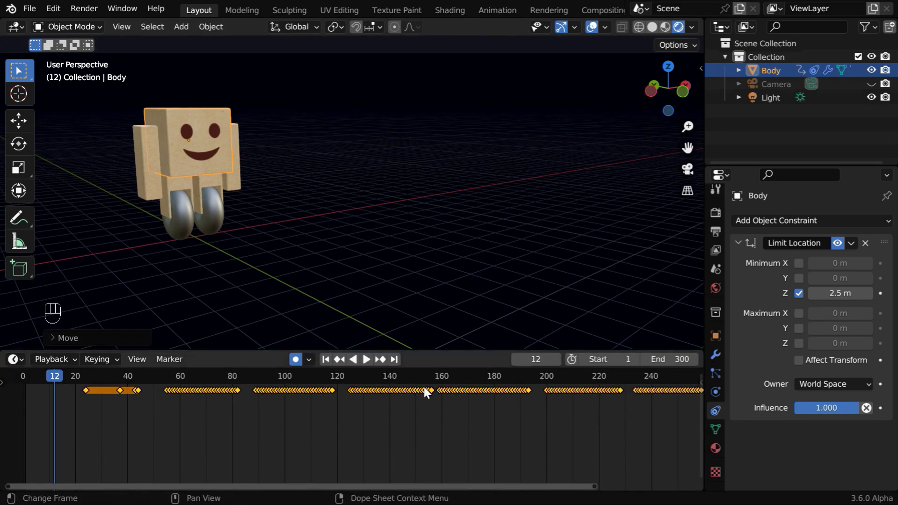
left_click_drag(455, 396, 472, 497)
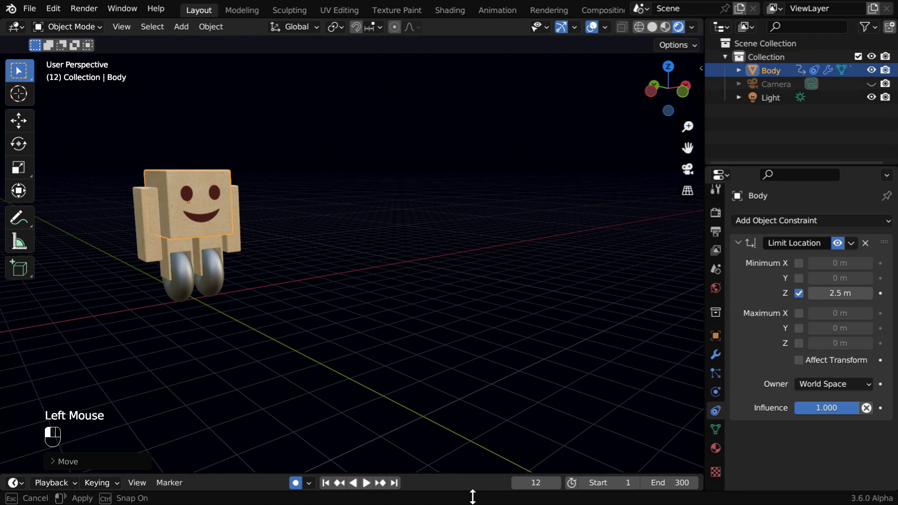
left_click(438, 461)
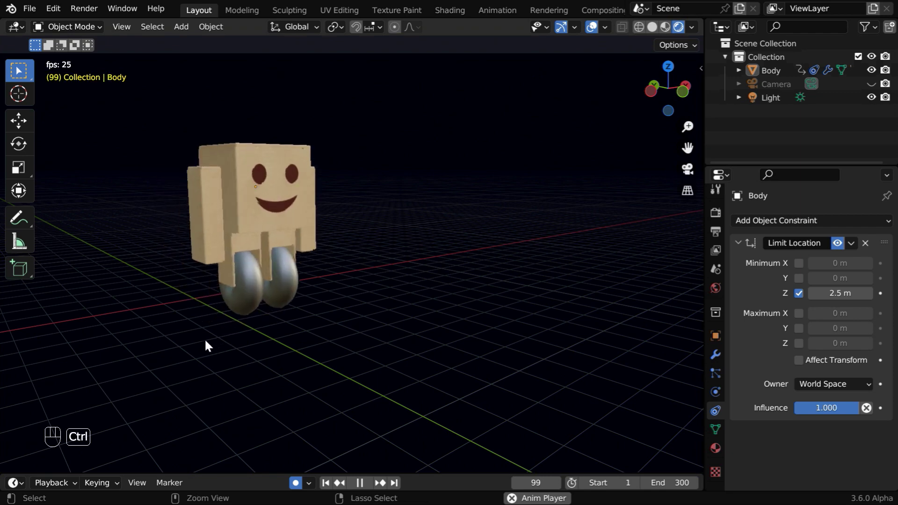
Zoom, orbit and pan around the robot to watch its animation from several angles
middle_click_drag(204, 338, 237, 417, "ctrl")
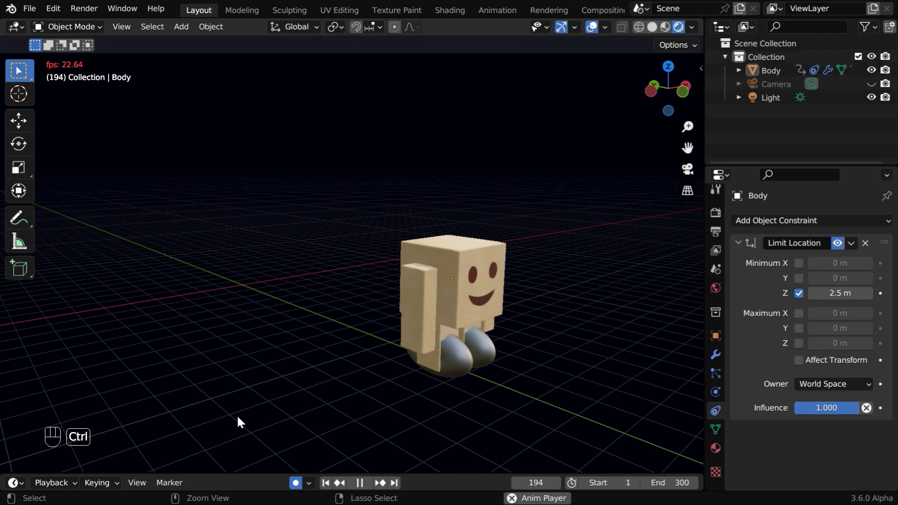
middle_click_drag(546, 427, 360, 434)
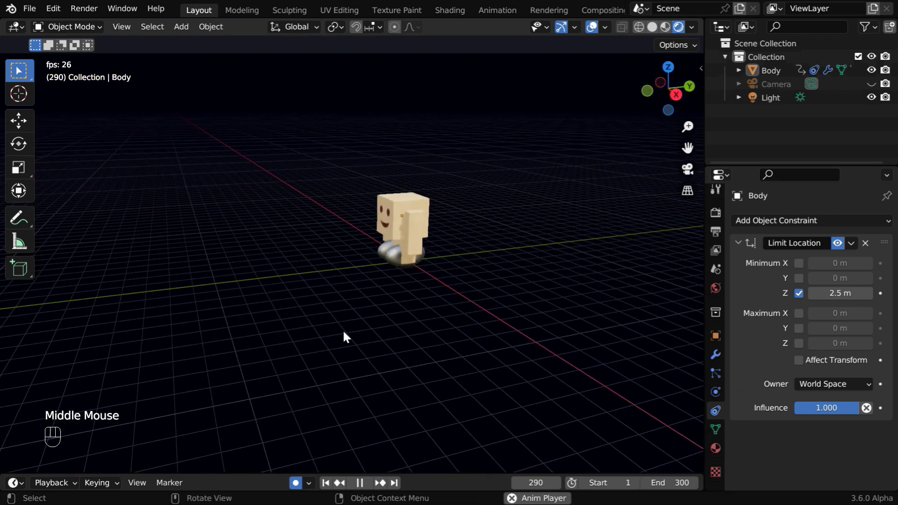
middle_click_drag(344, 335, 431, 367, "shift")
middle_click_drag(506, 374, 507, 331, "ctrl")
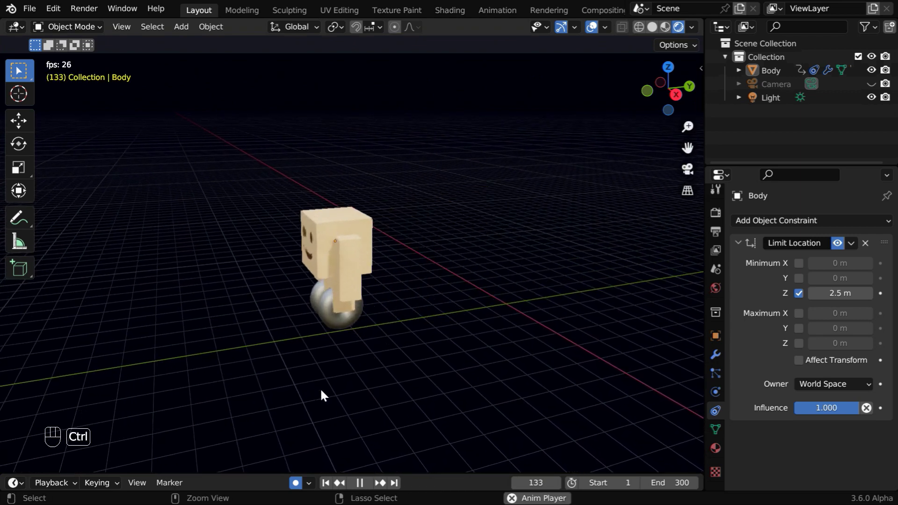
middle_click_drag(321, 390, 419, 377)
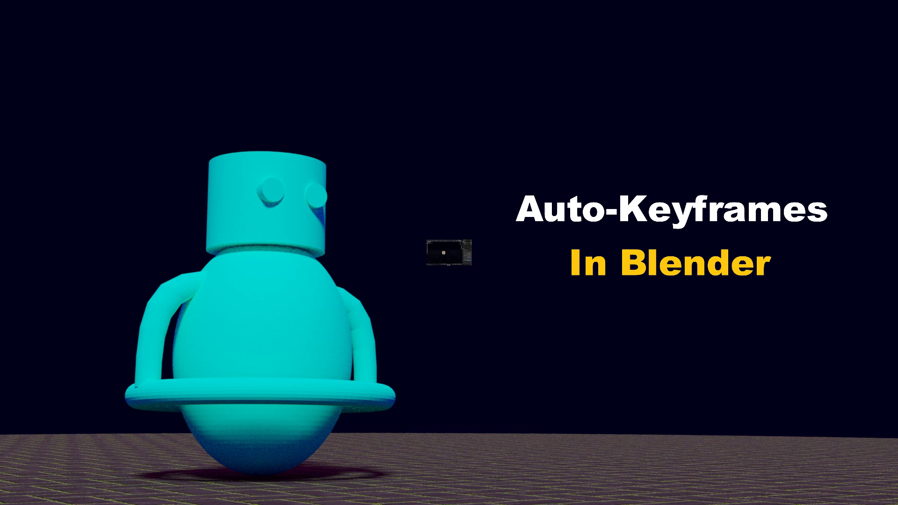